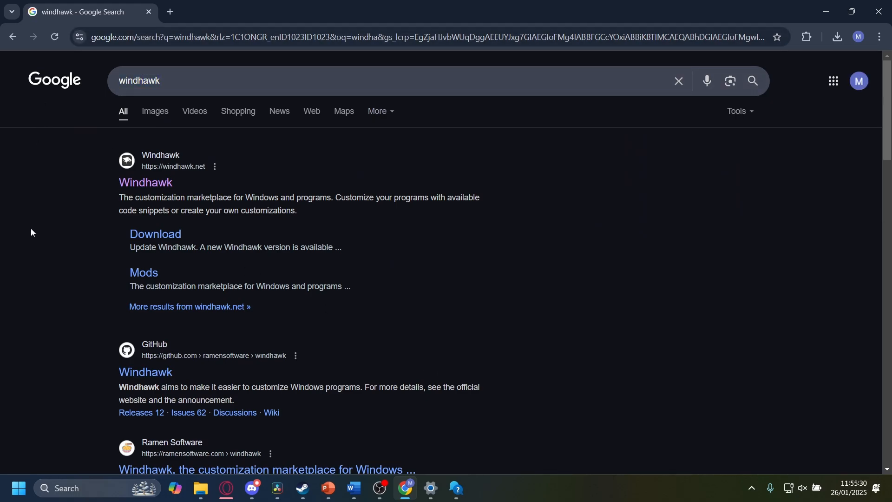
Open the official Windhawk website from the search results, download the installer and show the recent downloads
click(149, 185)
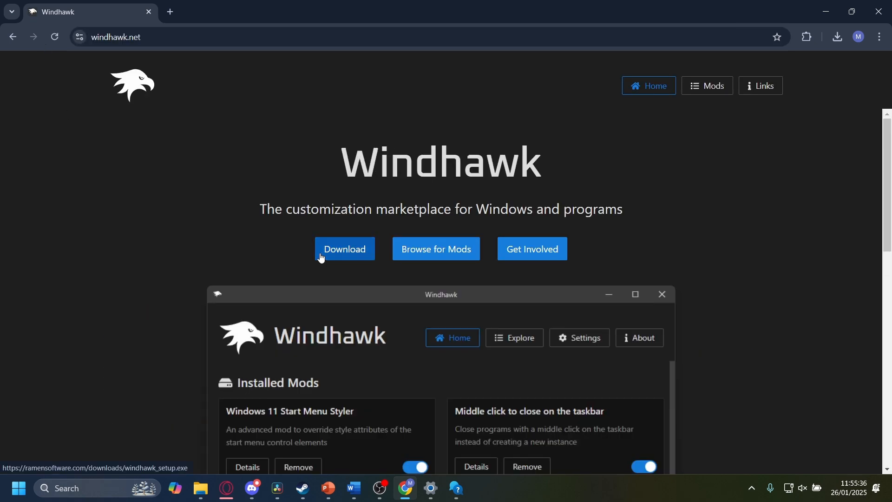
click(320, 253)
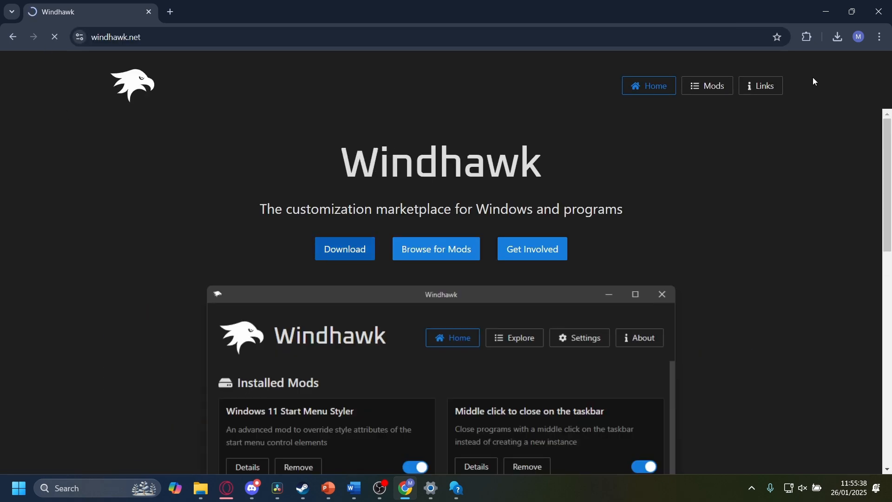
click(838, 37)
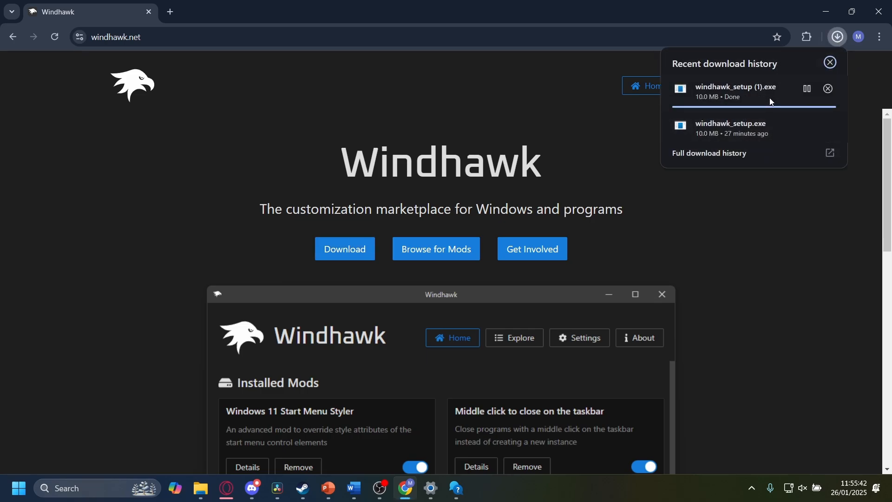
Run the downloaded windhawk_setup (1).exe, complete the installation and finish the setup with Run Windhawk enabled
click(759, 102)
click(483, 258)
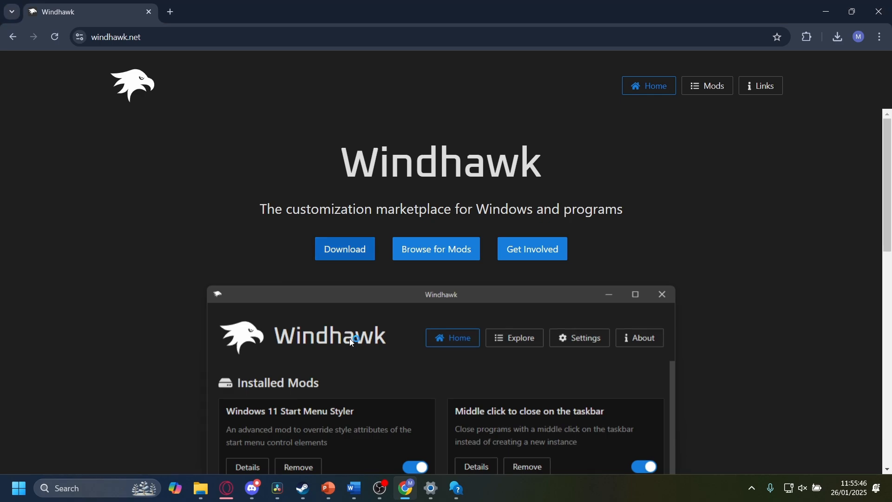
click(494, 338)
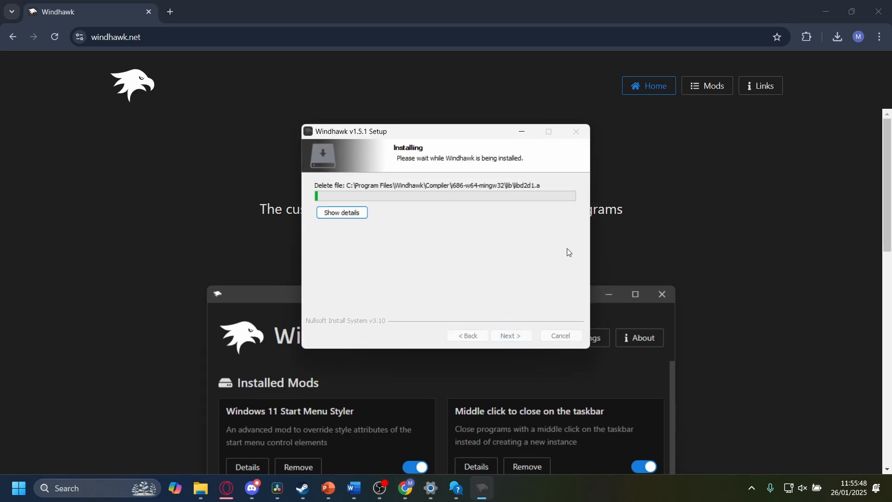
drag(398, 135, 439, 134)
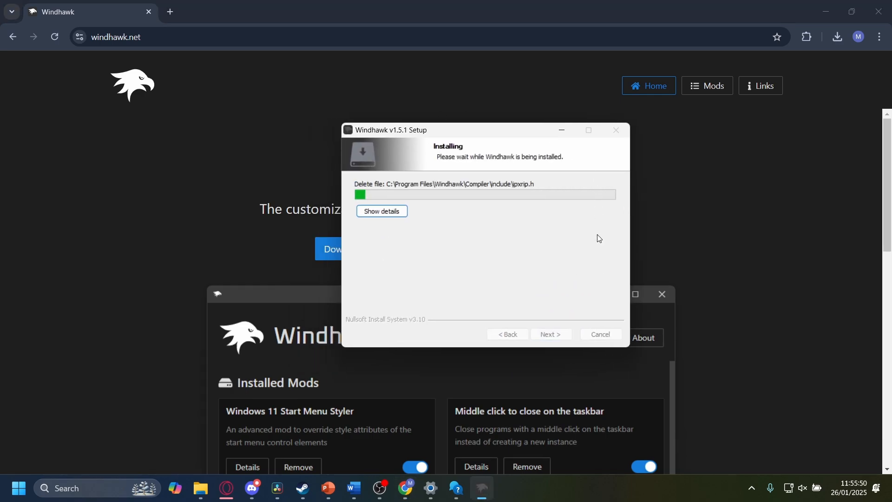
click(594, 495)
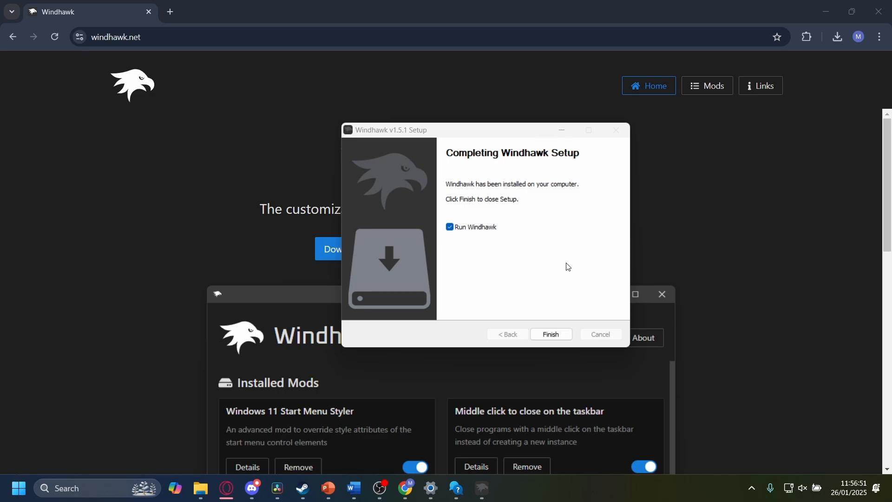
click(551, 334)
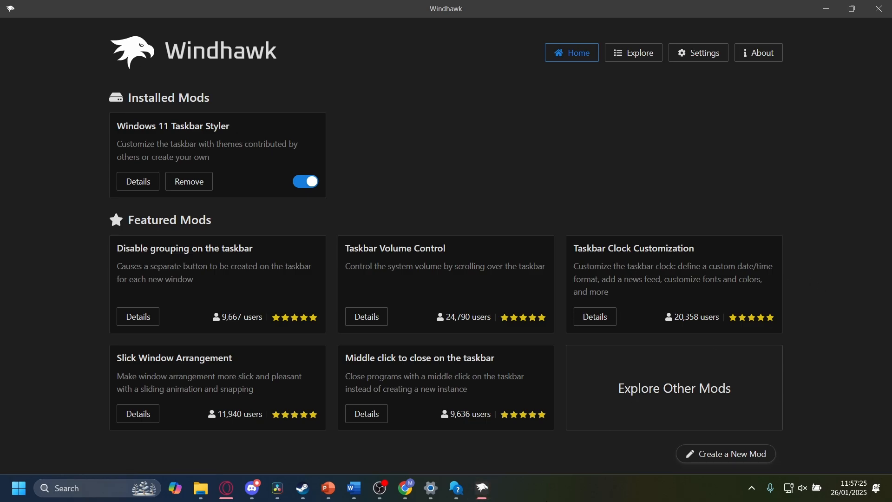
Install the Taskbar Clock Customization mod from the featured mods, accepting the risk
click(551, 499)
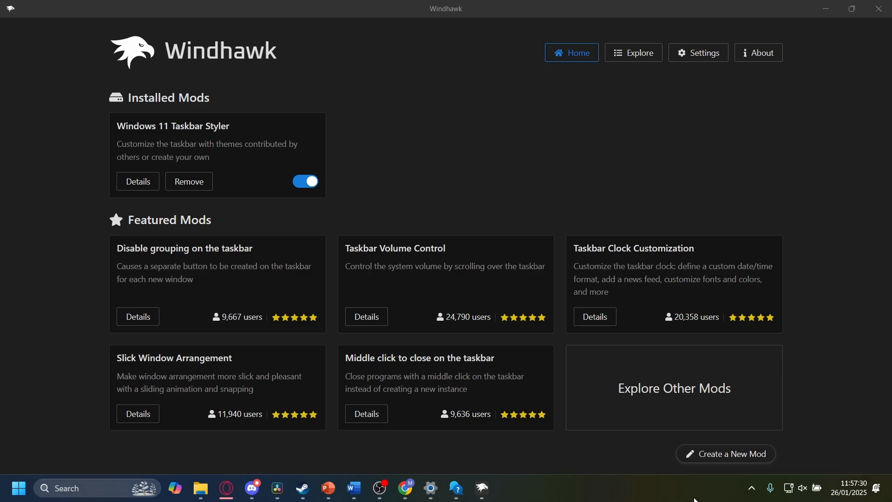
click(622, 256)
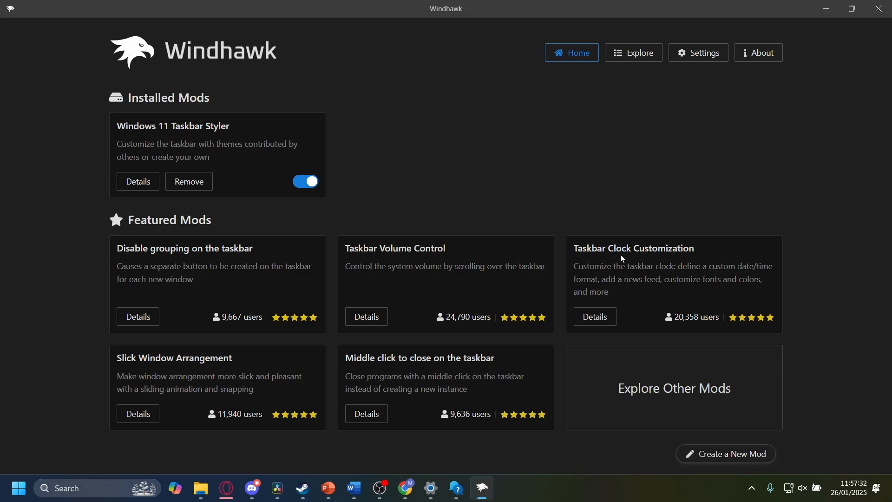
click(607, 316)
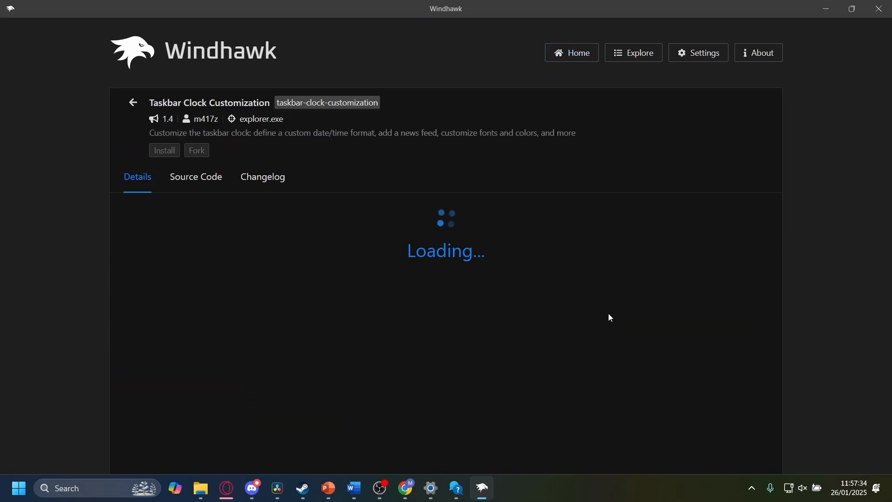
click(164, 150)
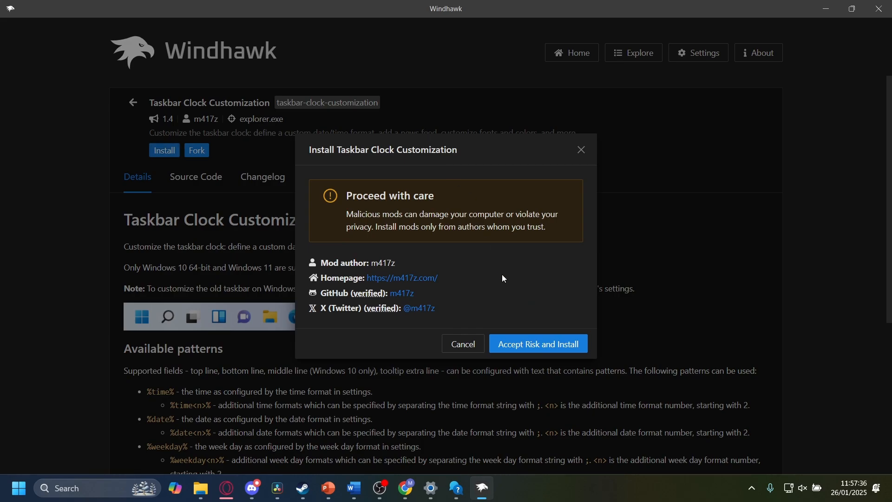
click(514, 344)
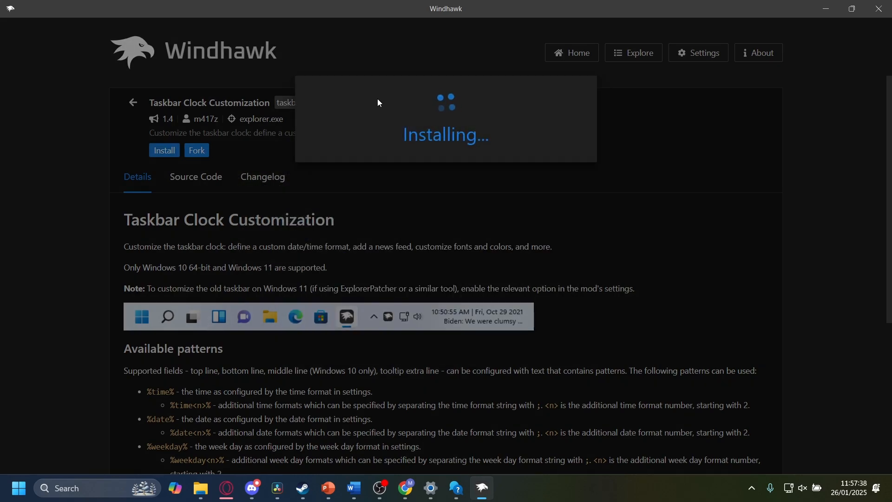
click(627, 486)
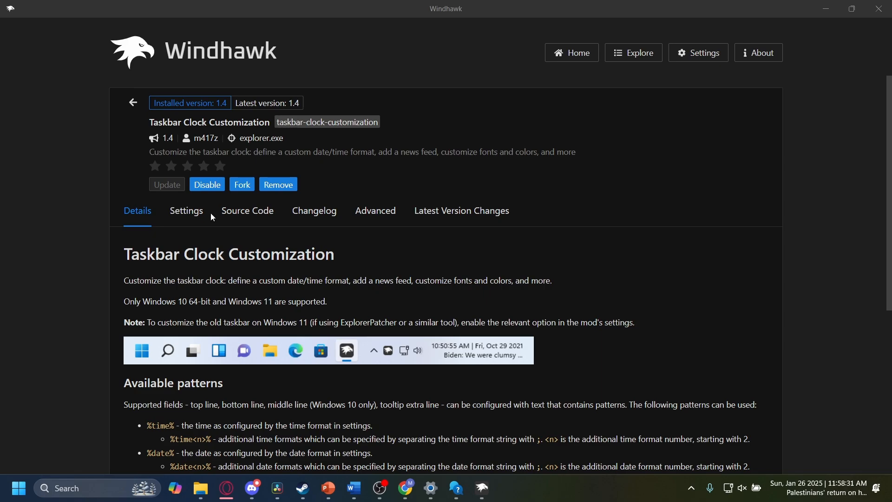
Turn off Show seconds in the Taskbar Clock Customization settings and save them
click(186, 211)
scroll(235, 244, down, 5)
scroll(235, 244, up, 4)
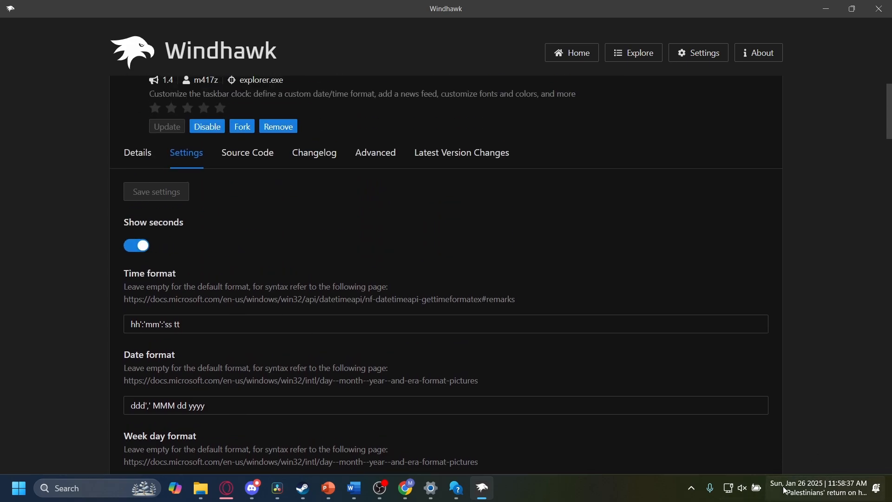
click(138, 251)
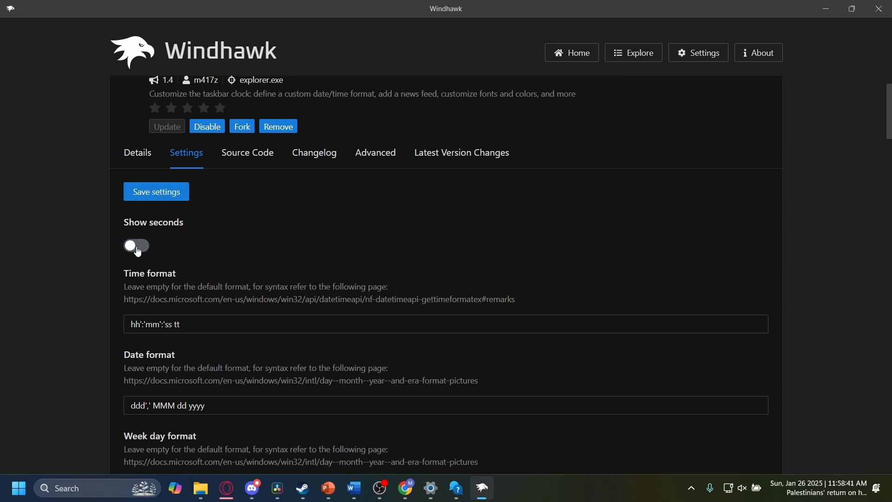
click(132, 197)
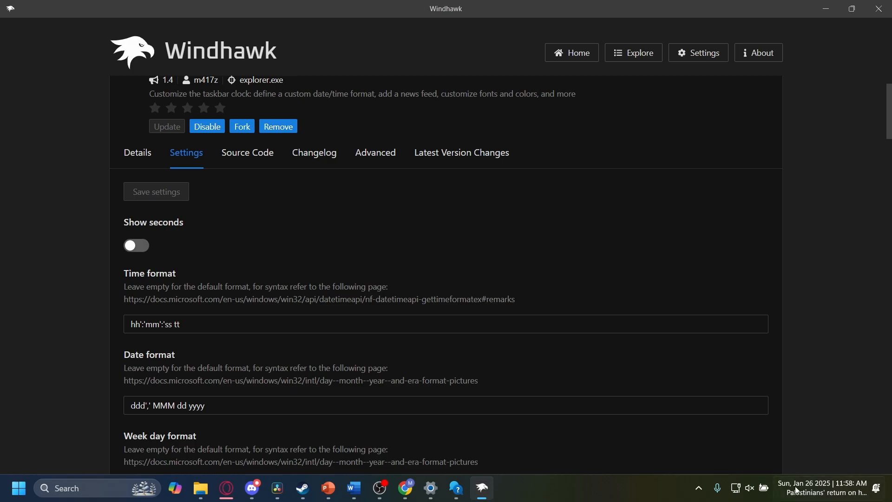
Look through the remaining clock settings, including the line styles, and disable the Taskbar Clock Customization mod
scroll(172, 229, down, 15)
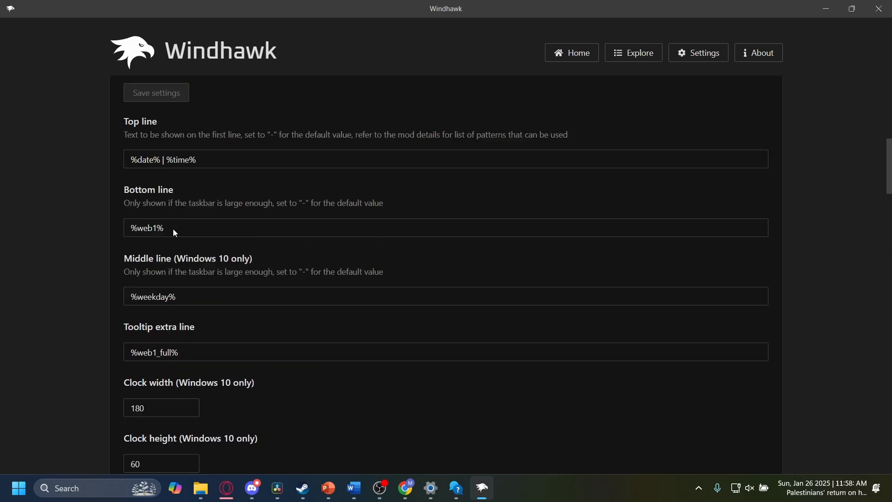
scroll(174, 229, down, 10)
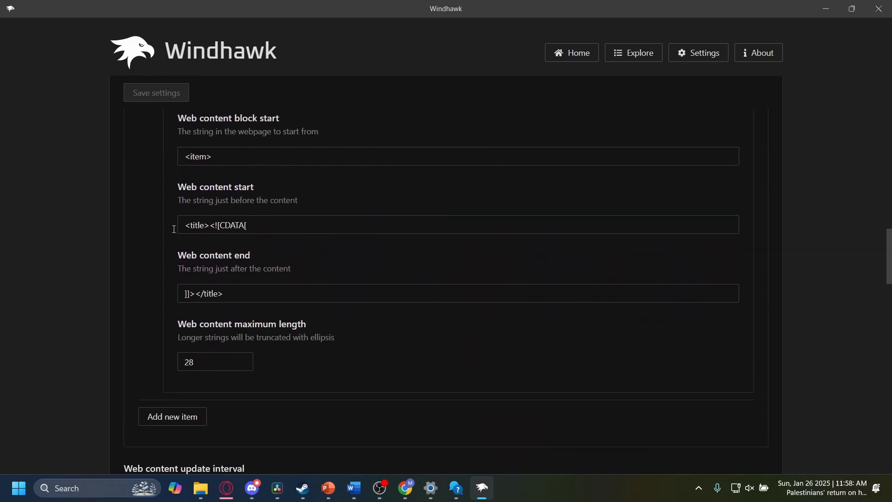
scroll(174, 229, down, 5)
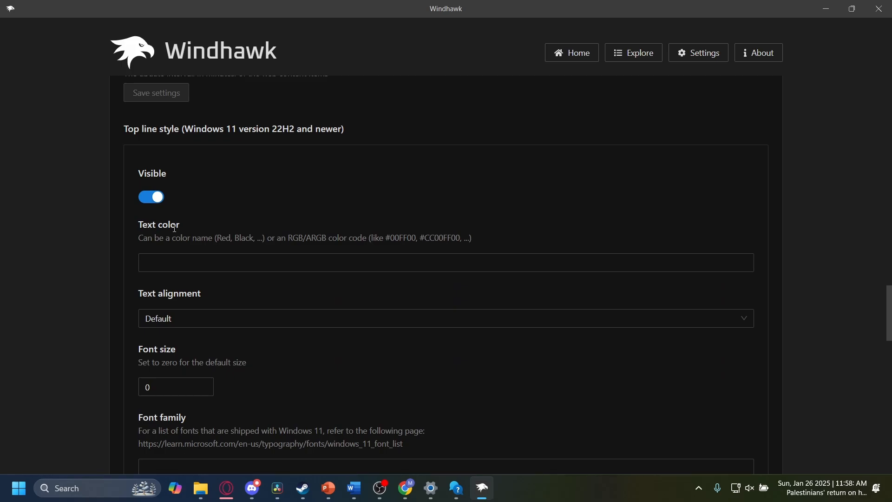
scroll(197, 251, down, 15)
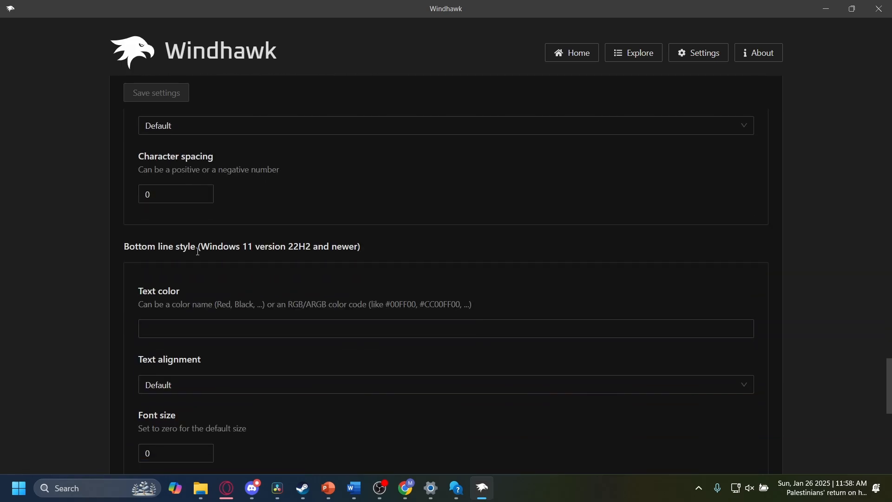
scroll(217, 279, up, 20)
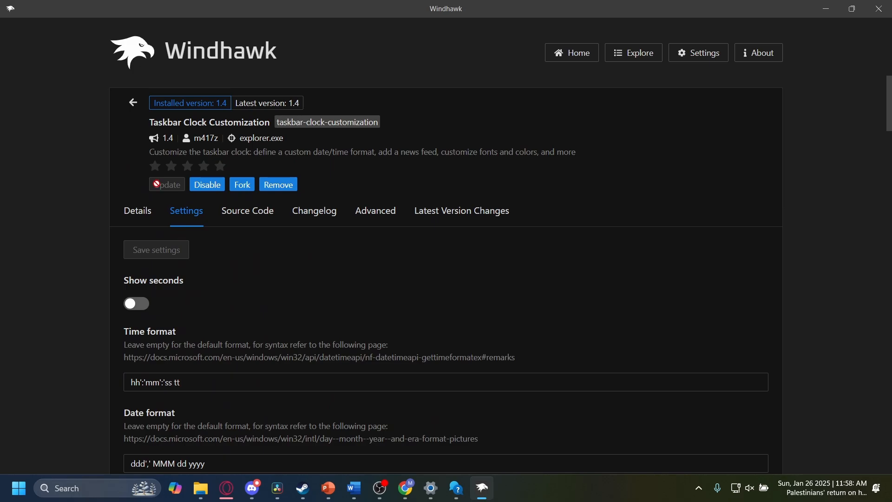
click(203, 190)
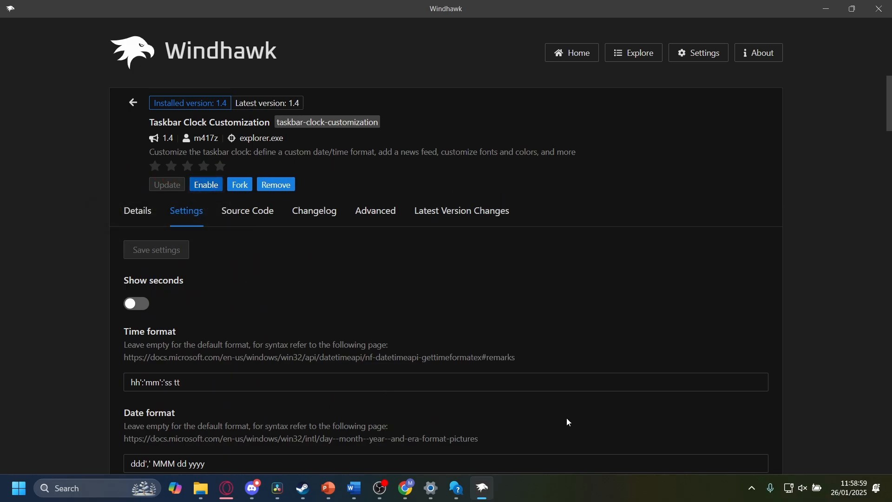
Set the theme of the installed Windows 11 Taskbar Styler mod to WinXP and save the settings
click(133, 102)
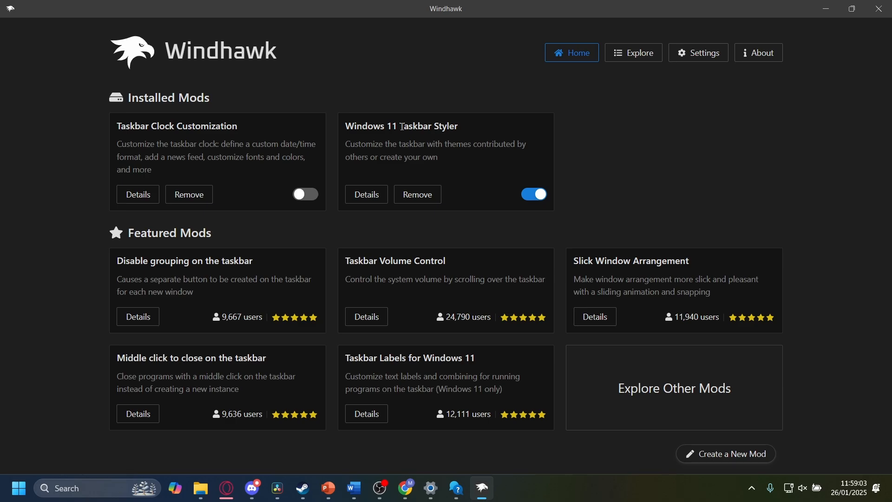
click(367, 194)
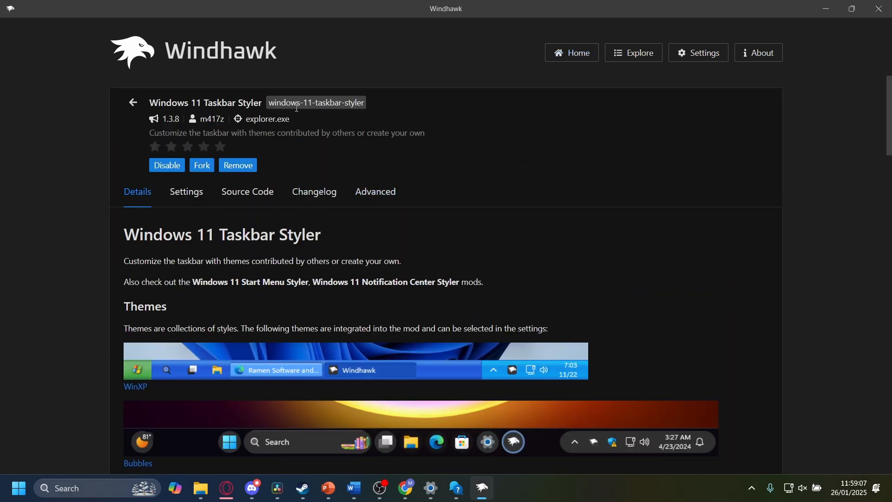
click(185, 195)
scroll(180, 206, down, 2)
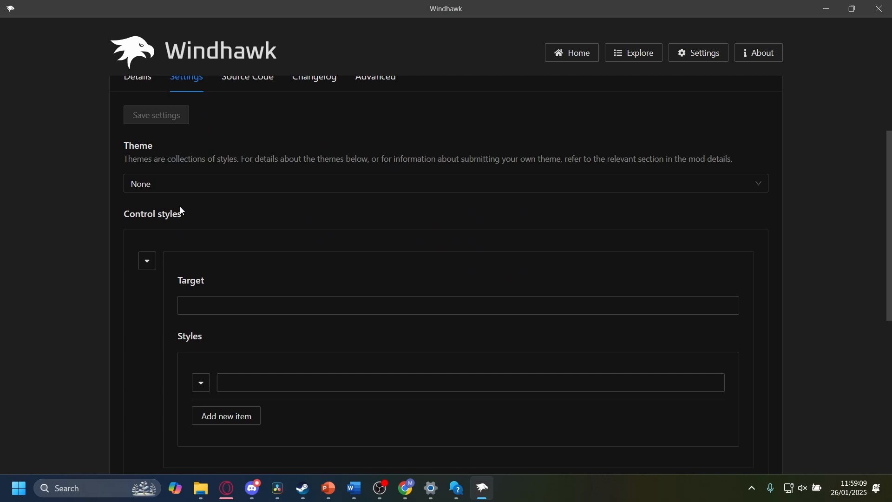
click(168, 185)
click(156, 231)
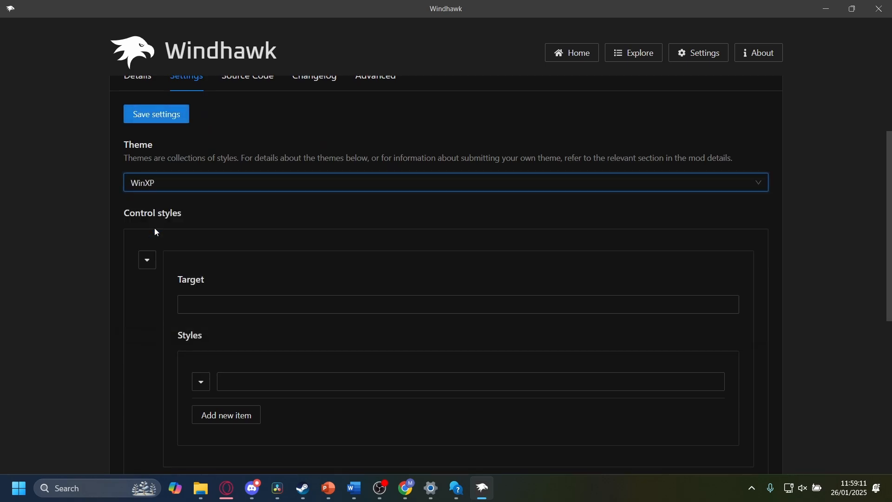
click(171, 114)
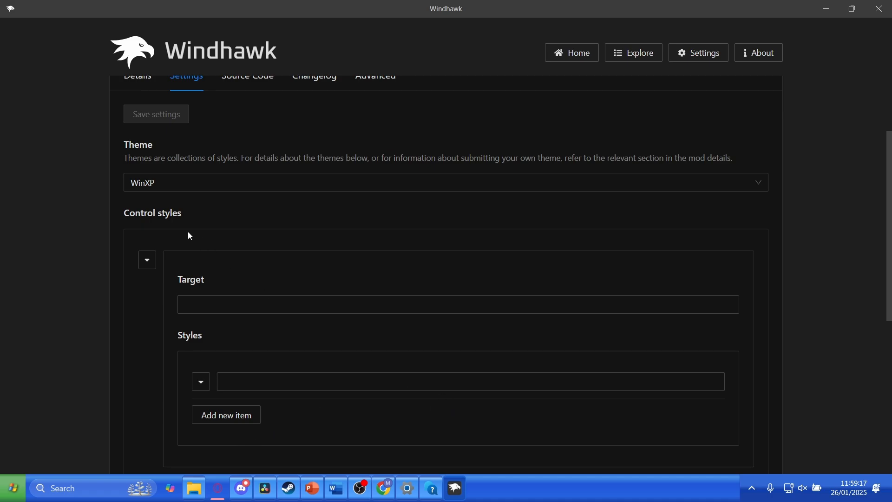
Set the Windows 11 Taskbar Styler theme back to None and save the settings
click(183, 190)
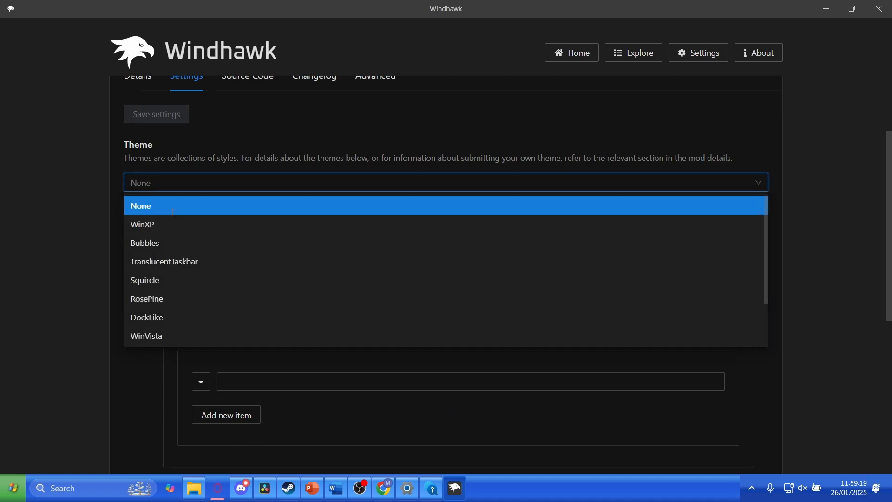
click(175, 203)
click(182, 117)
scroll(174, 135, up, 3)
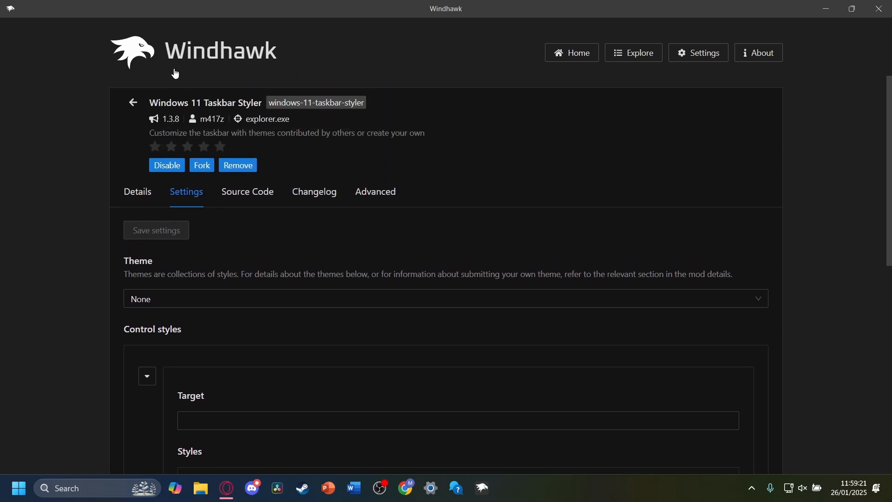
Return to the home page and browse the full catalogue of other available mods
click(173, 66)
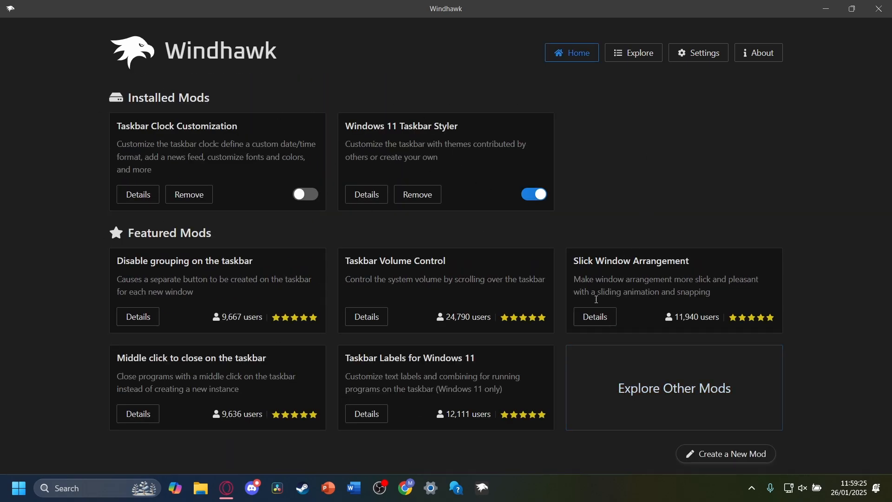
click(677, 414)
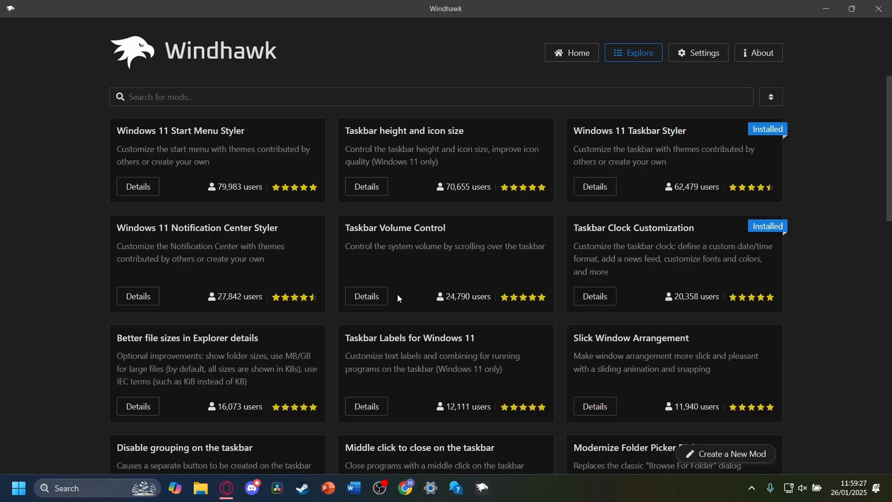
scroll(217, 243, down, 3)
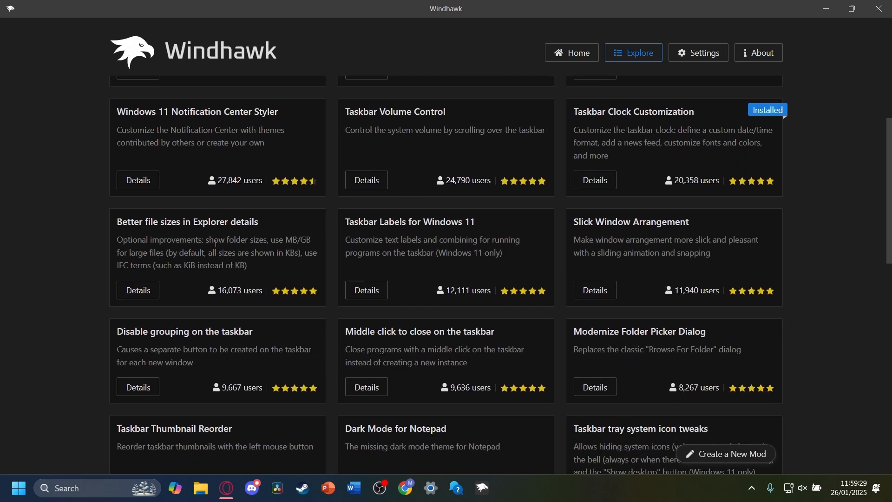
scroll(216, 243, down, 7)
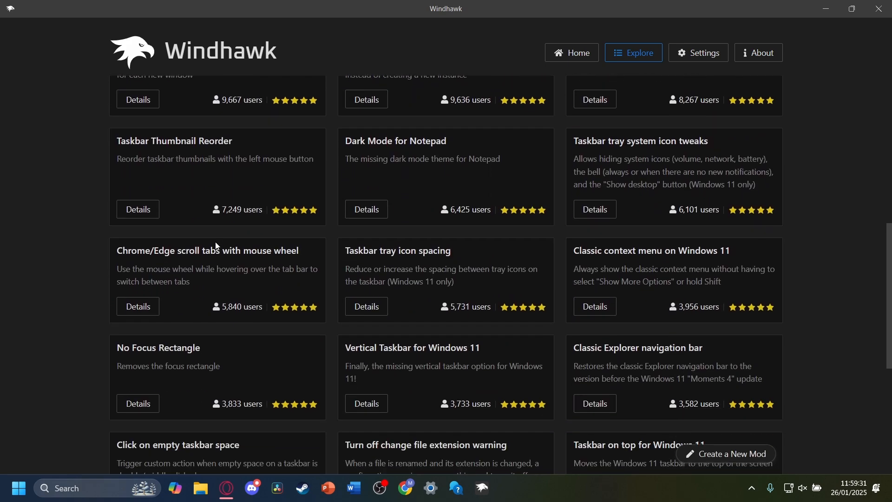
scroll(216, 242, up, 10)
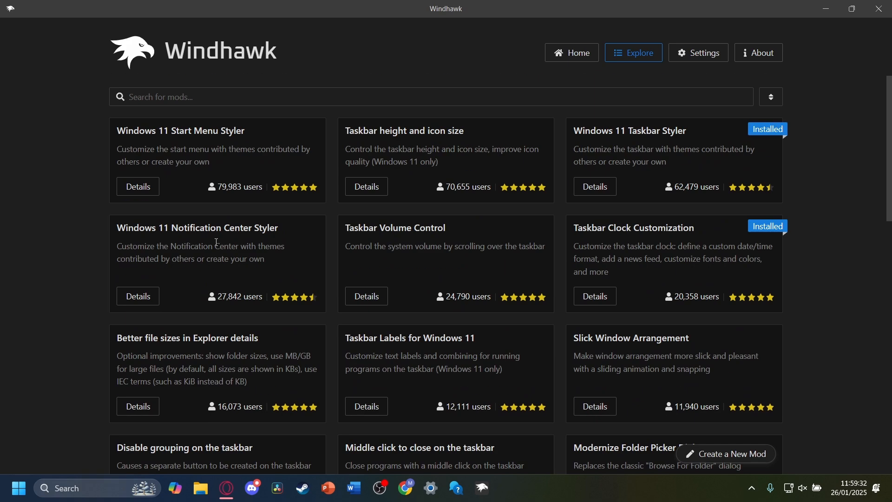
Open the details of the Windows 11 Start Menu Styler mod and look through its integrated themes
click(134, 190)
scroll(178, 192, down, 10)
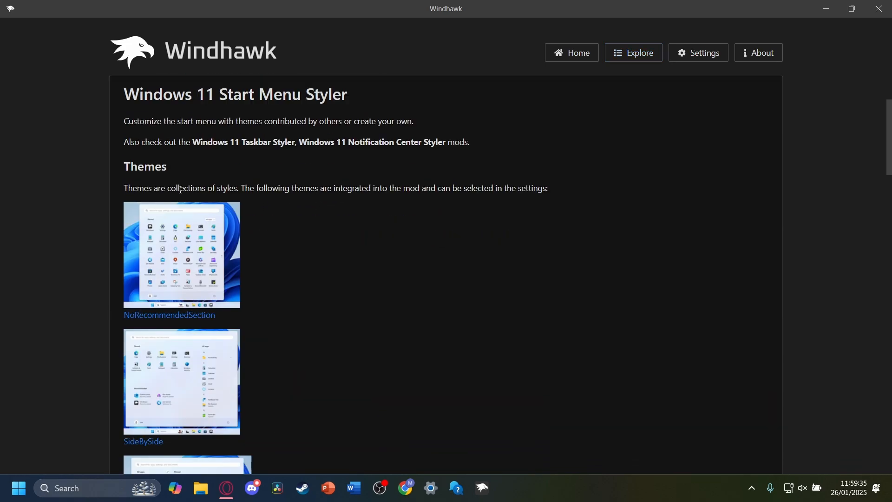
scroll(302, 280, down, 10)
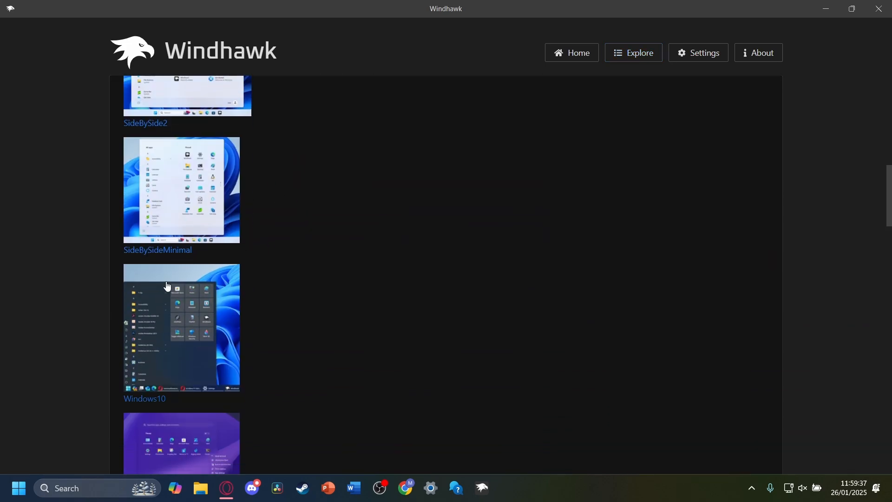
scroll(160, 252, down, 5)
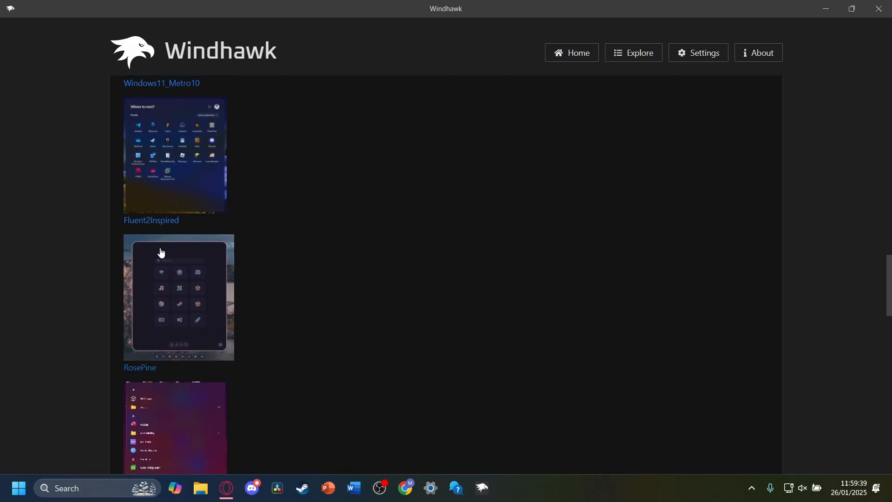
scroll(275, 281, down, 4)
scroll(155, 209, up, 4)
Open the RosePine start menu theme's GitHub page and examine its screenshot, note and theme selection instructions
click(185, 271)
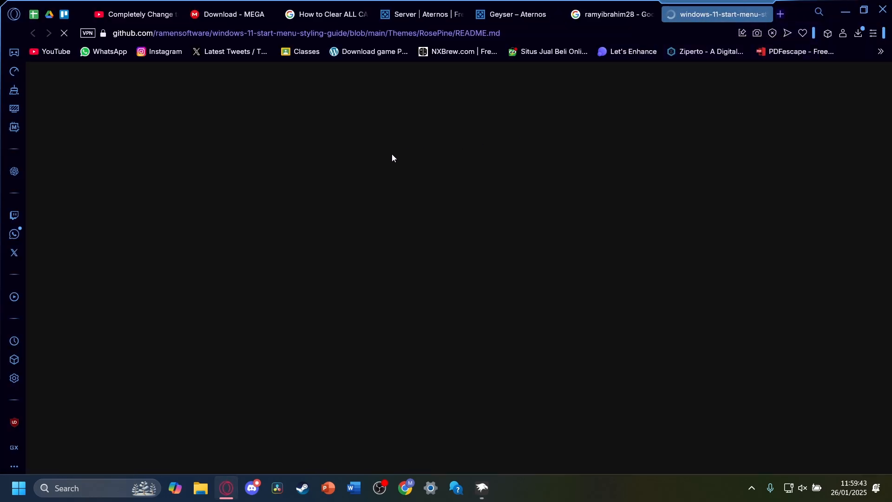
scroll(470, 242, down, 3)
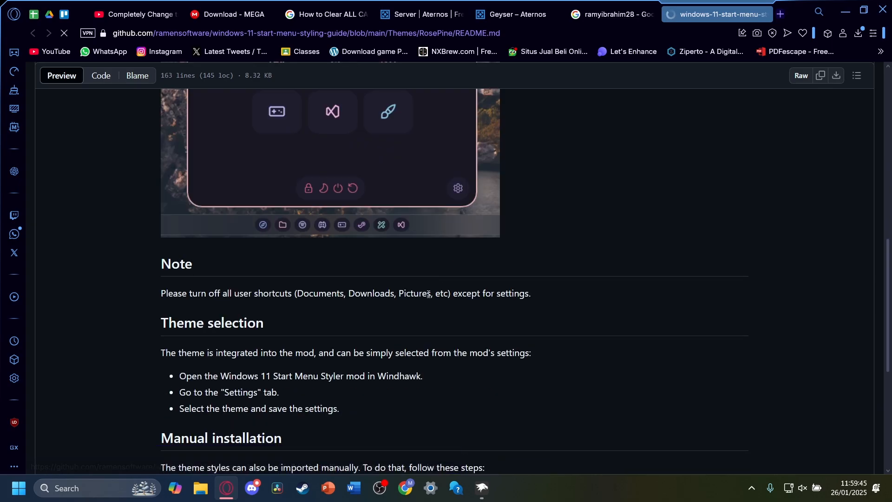
scroll(467, 247, up, 10)
scroll(482, 295, down, 7)
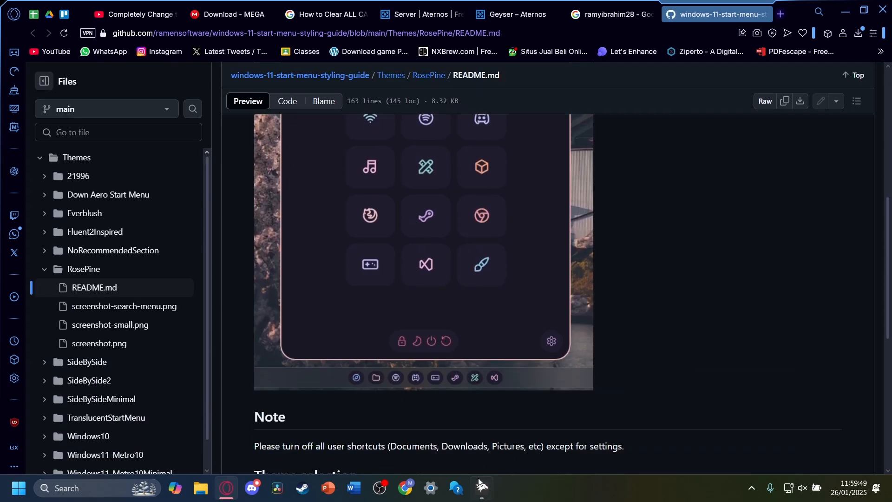
Switch back to Windhawk, skim the remaining start menu themes and return to the home page of installed mods
click(481, 487)
scroll(235, 208, down, 10)
scroll(279, 285, up, 20)
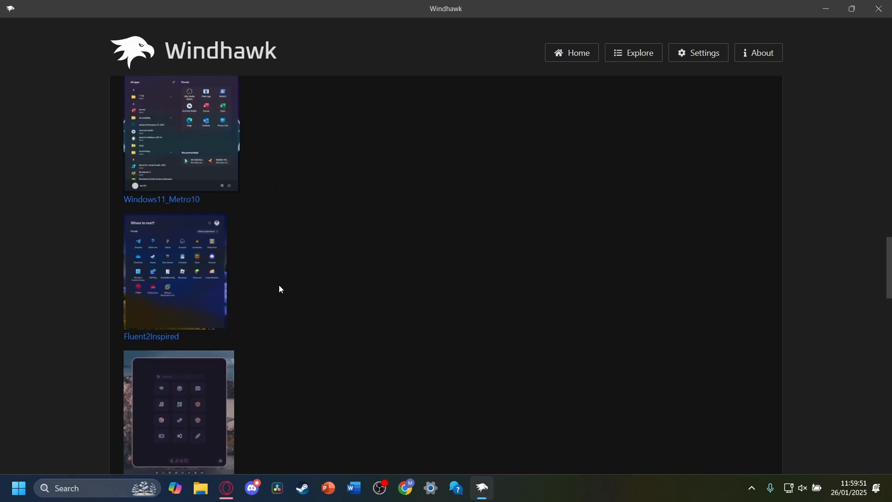
click(185, 59)
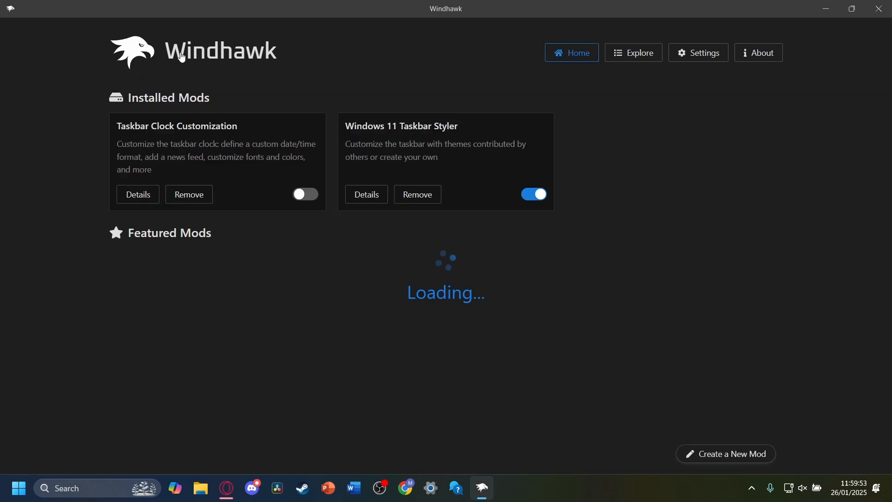